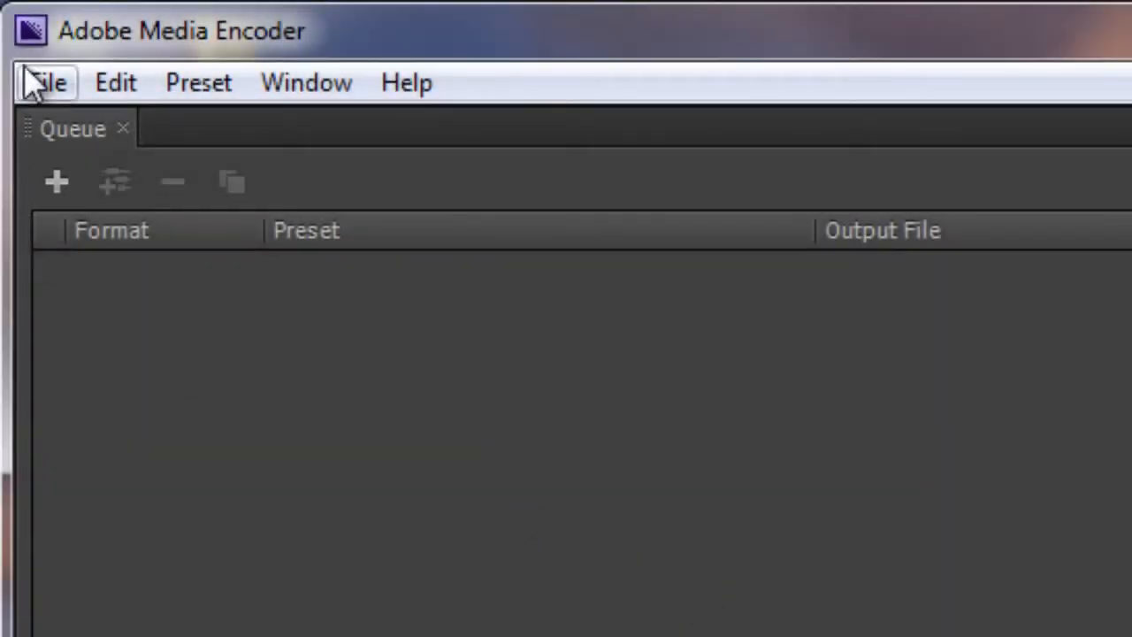
- Add the source video "Introduction to Project Management with narration v3.1" from the Powerpoint videos folder to the encoding queue
{"action": "left_click", "coordinate": [44, 83]}
{"action": "left_click", "coordinate": [64, 137]}
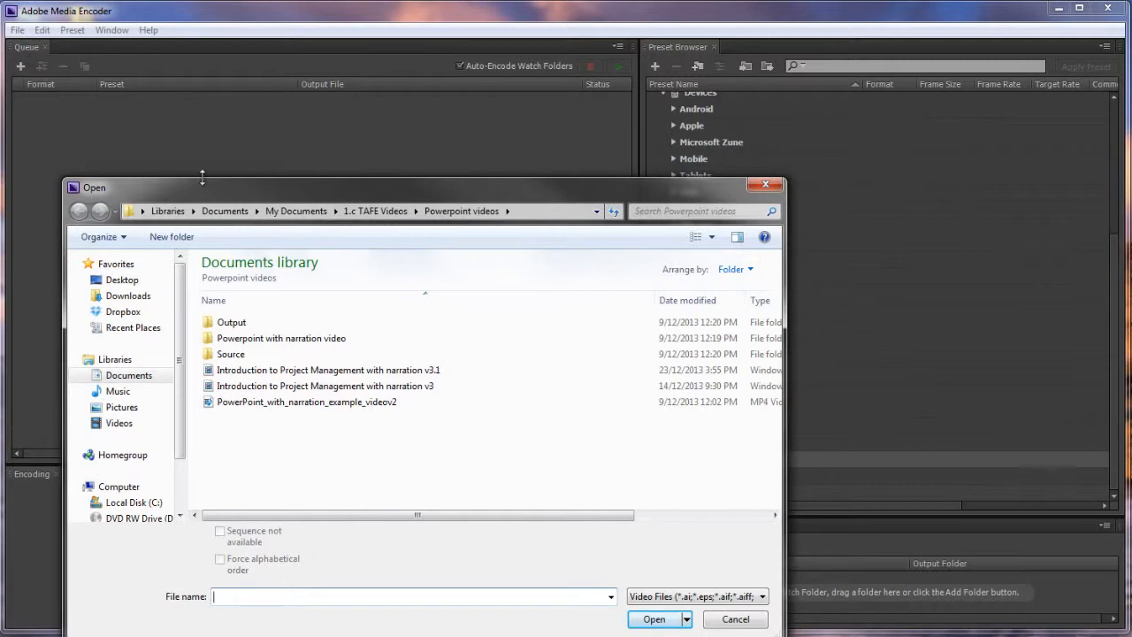
{"action": "left_click", "coordinate": [369, 372]}
{"action": "left_click", "coordinate": [655, 619]}
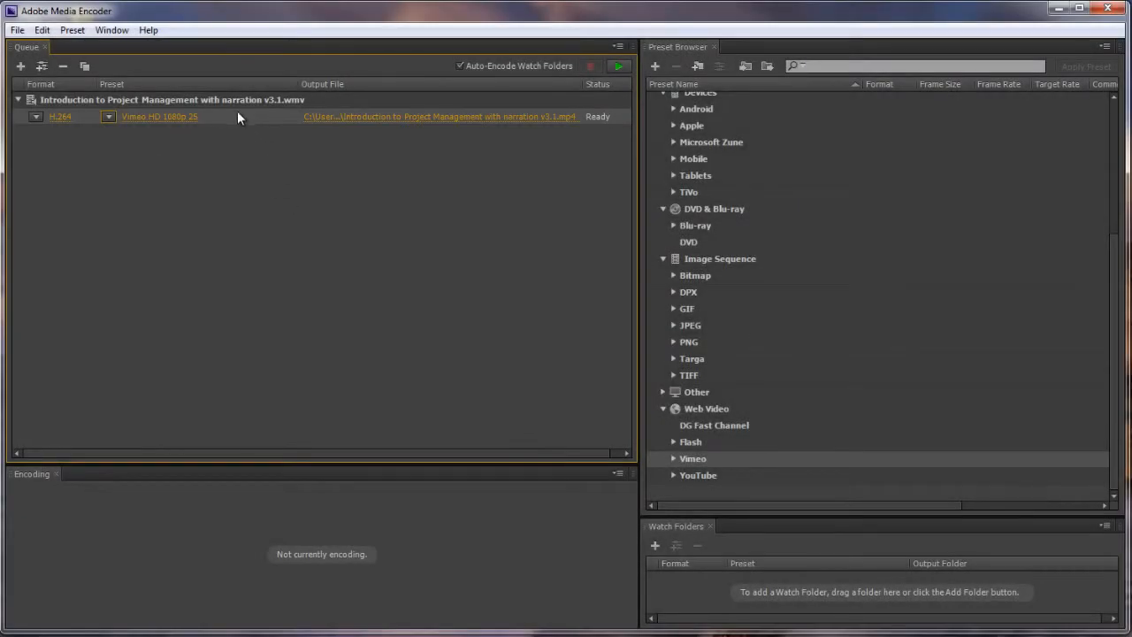
- Add an output to the queued video using the YouTube HD 1080p 25 preset from the Web Video presets
{"action": "left_click", "coordinate": [242, 117]}
{"action": "left_click", "coordinate": [1113, 377]}
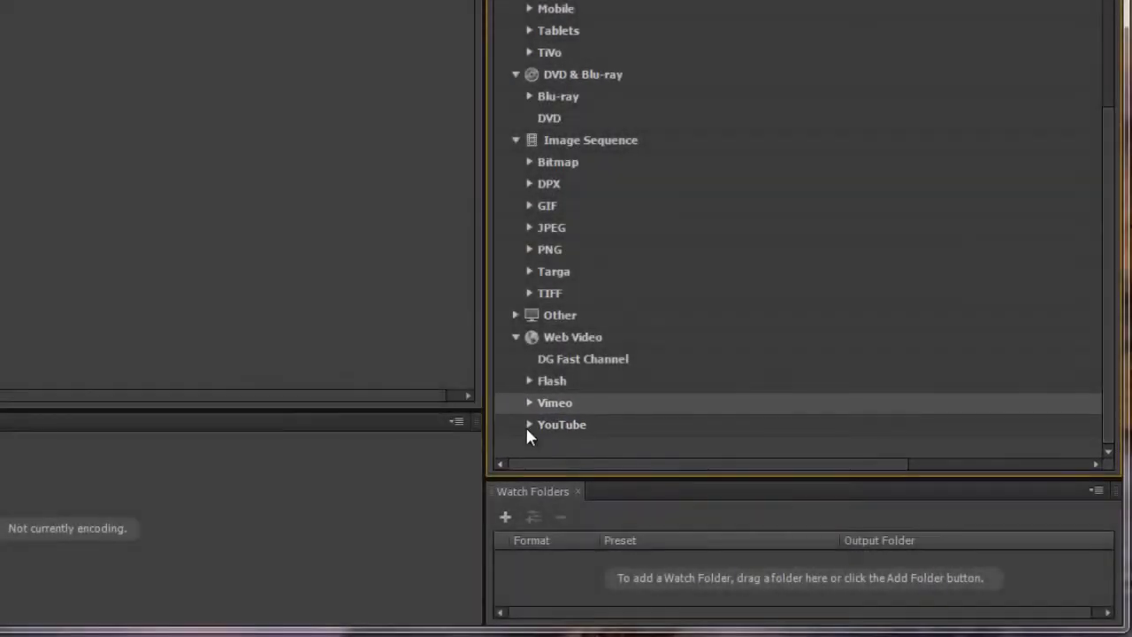
{"action": "left_click", "coordinate": [526, 425]}
{"action": "left_click_drag", "start_coordinate": [1105, 254], "coordinate": [1119, 429]}
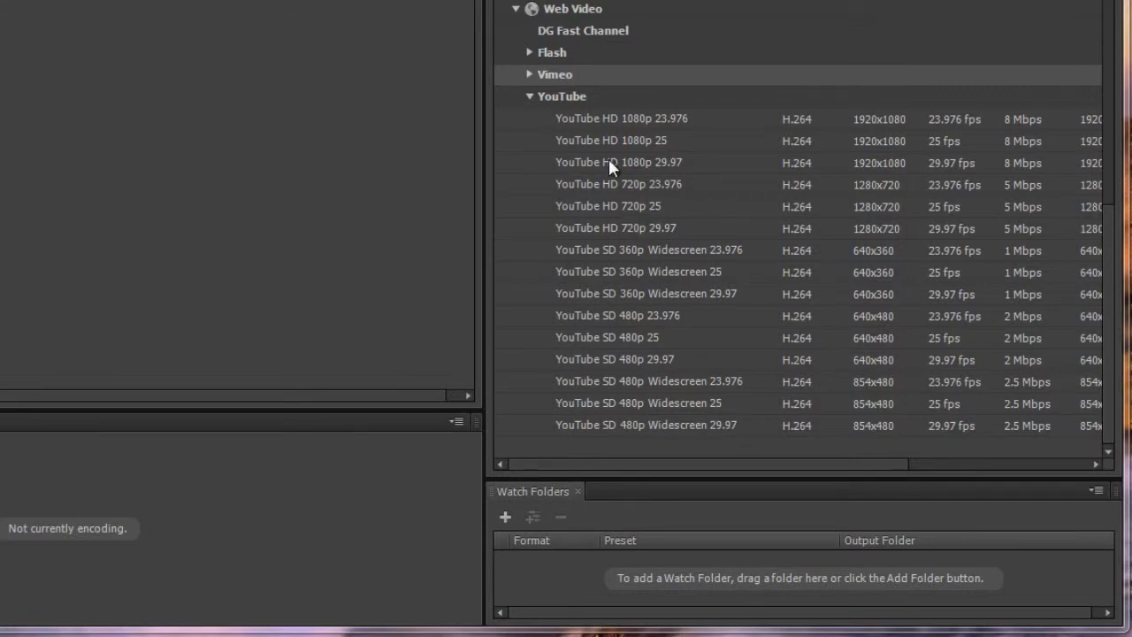
{"action": "left_click", "coordinate": [679, 142]}
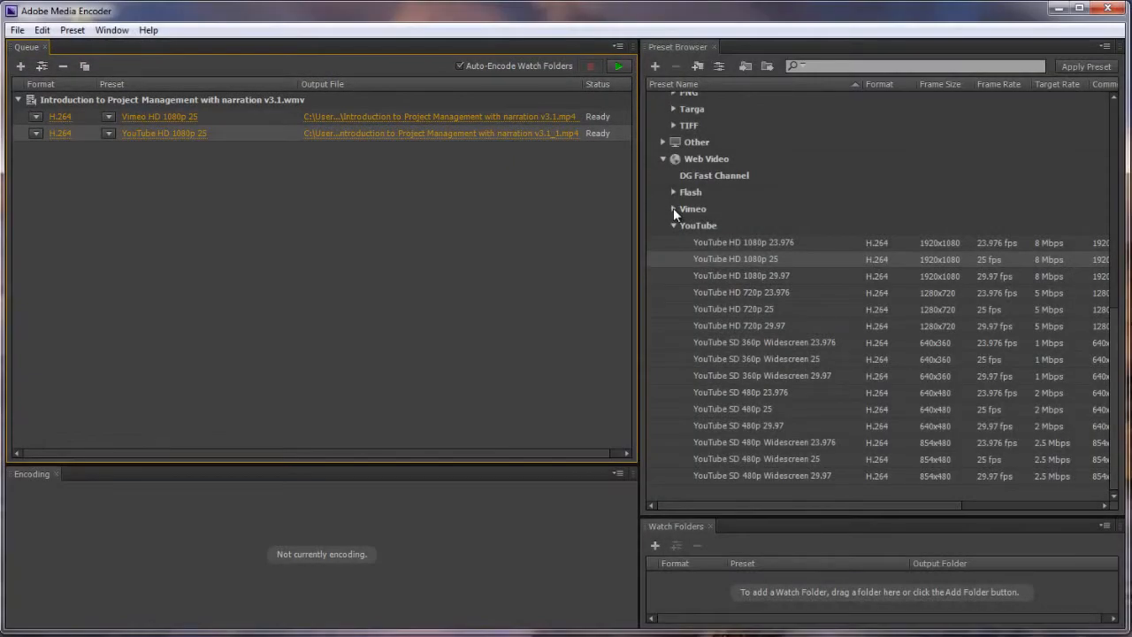
- Add another output to the queued video using the Vimeo HD 1080p 25 preset
{"action": "left_click", "coordinate": [673, 209]}
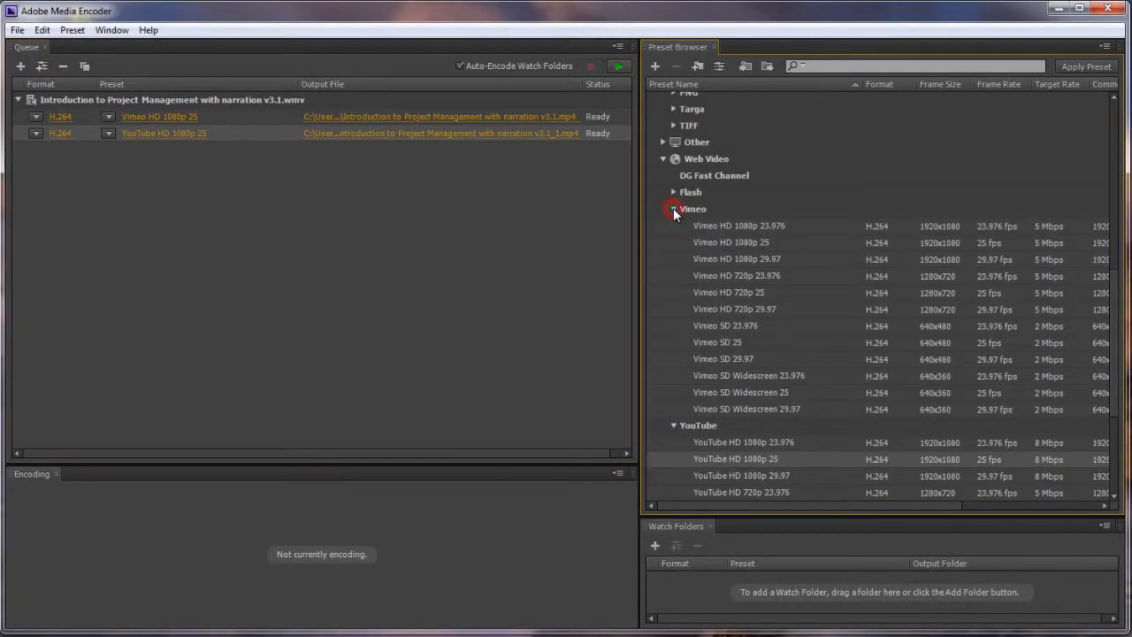
{"action": "left_click", "coordinate": [791, 242]}
{"action": "double_click", "coordinate": [797, 245]}
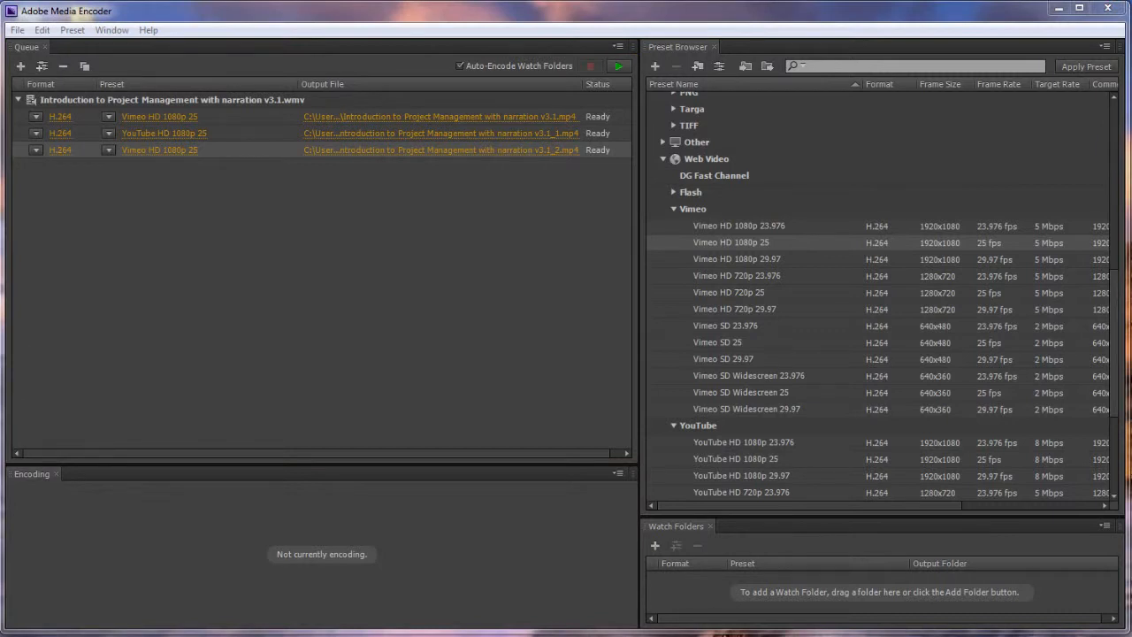
{"action": "left_click", "coordinate": [312, 179]}
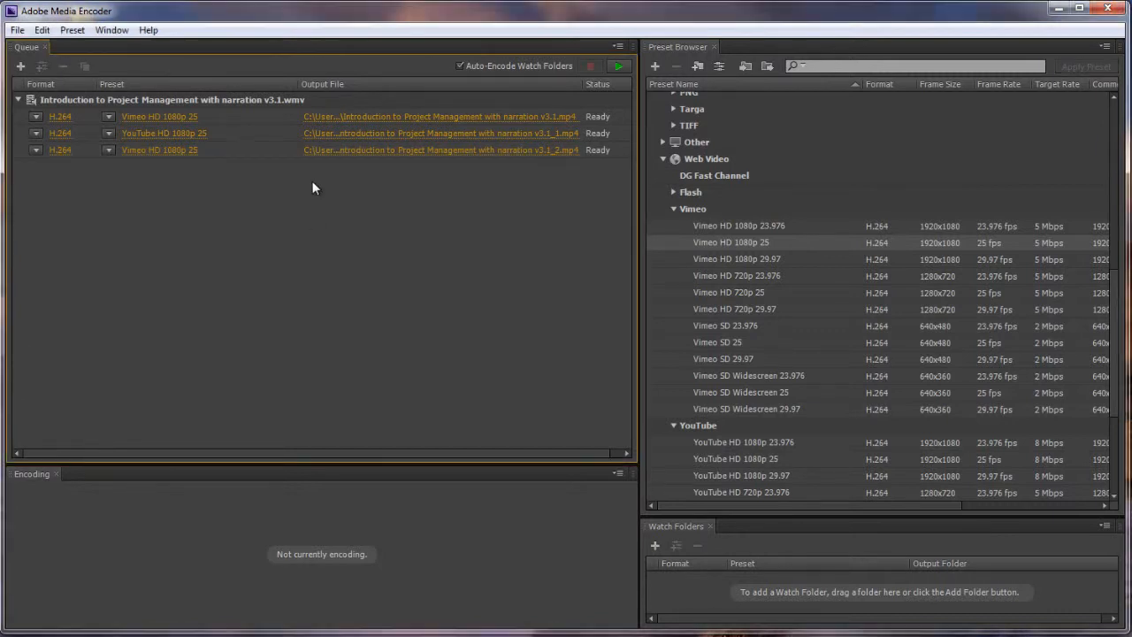
- Rename the YouTube output file as "Introduction to Project Management with narration Youtube version" in the same folder
{"action": "left_click", "coordinate": [411, 137]}
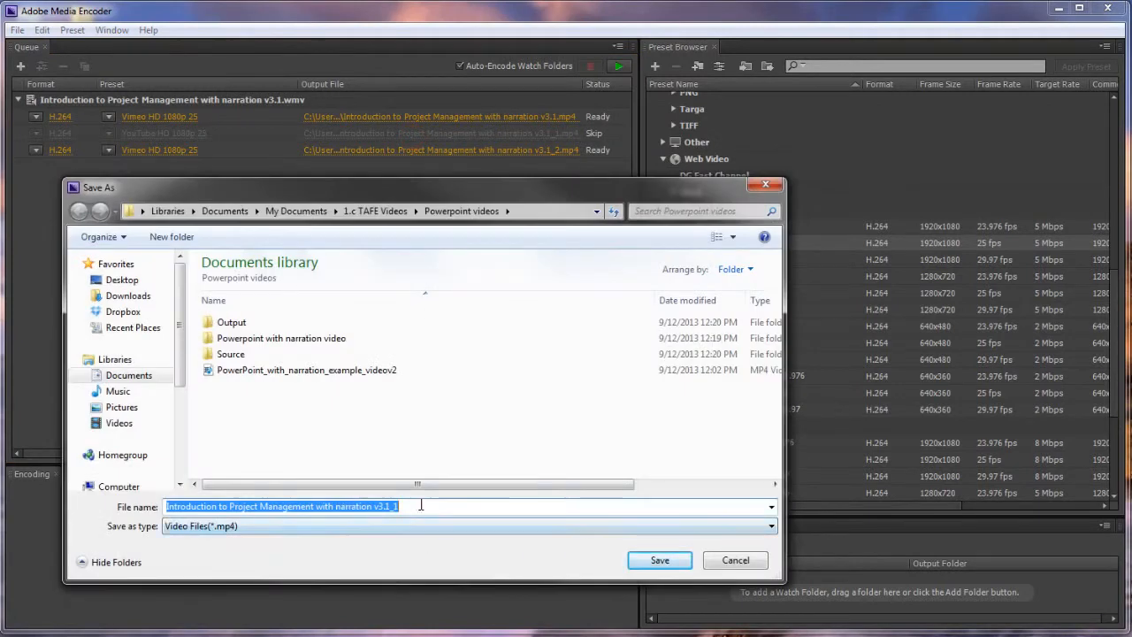
{"action": "left_click", "coordinate": [415, 506]}
{"action": "key", "text": "BackSpace"}
{"action": "key", "text": "BackSpace"}
{"action": "key", "text": "BackSpace"}
{"action": "key", "text": "BackSpace"}
{"action": "key", "text": "BackSpace"}
{"action": "key", "text": "BackSpace"}
{"action": "type", "text": "Youtube version"}
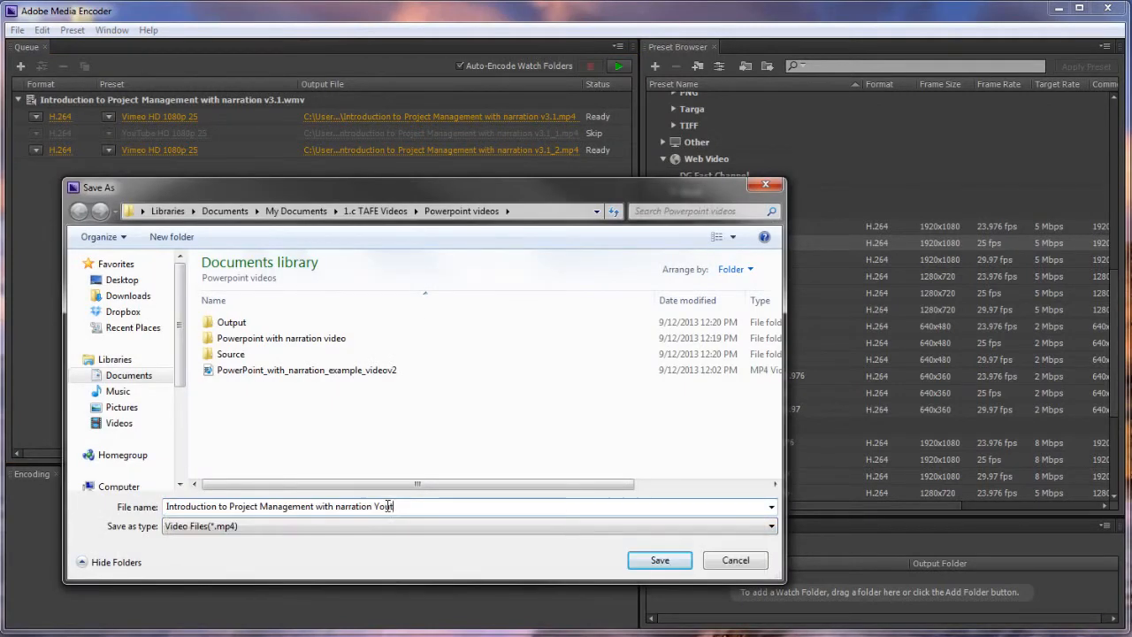
{"action": "left_click", "coordinate": [660, 559]}
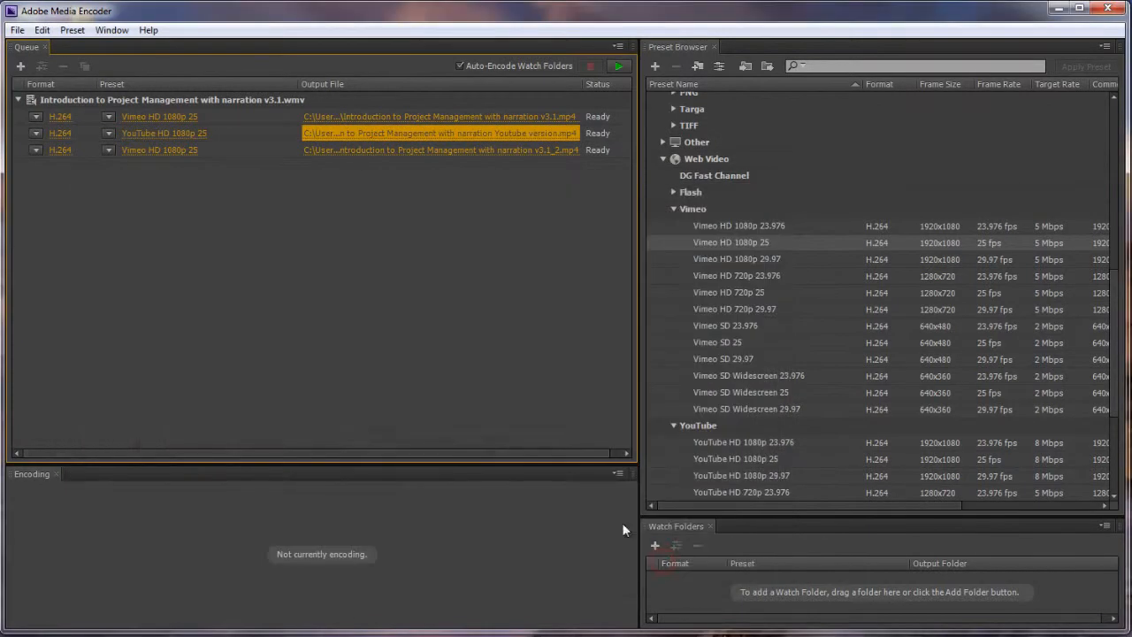
- Rename the output file of the last Vimeo entry as "Introduction to Project Management with narration Vimeo Version"
{"action": "left_click", "coordinate": [398, 150]}
{"action": "left_click", "coordinate": [385, 509]}
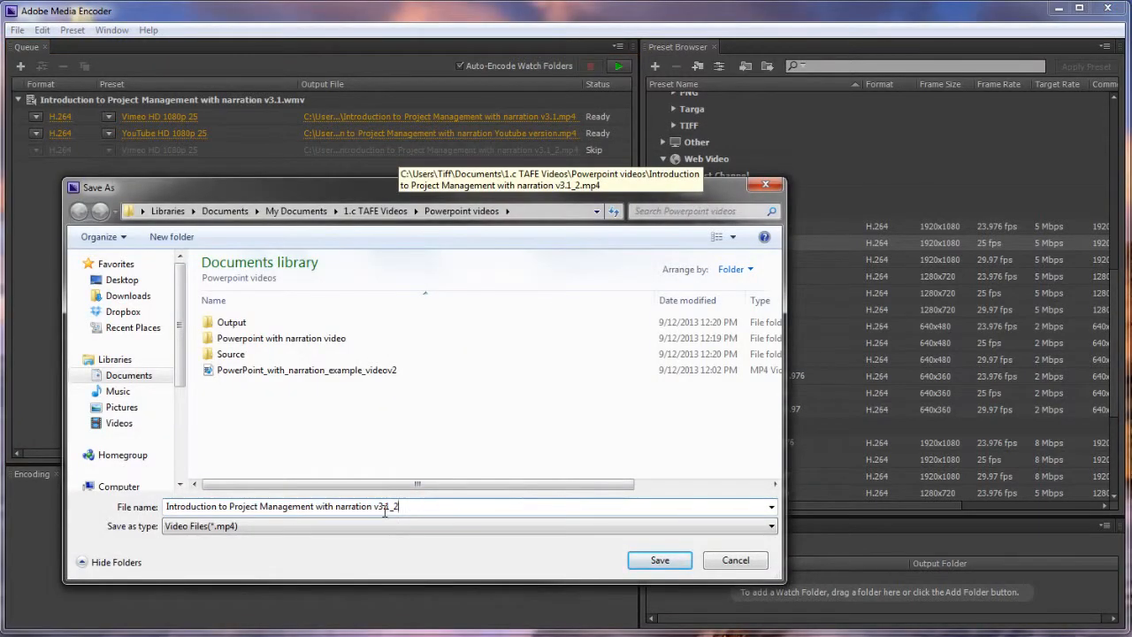
{"action": "key", "text": "BackSpace"}
{"action": "key", "text": "BackSpace"}
{"action": "key", "text": "BackSpace"}
{"action": "key", "text": "BackSpace"}
{"action": "key", "text": "BackSpace"}
{"action": "key", "text": "BackSpace"}
{"action": "type", "text": "Vimeo Version"}
{"action": "left_click", "coordinate": [657, 559]}
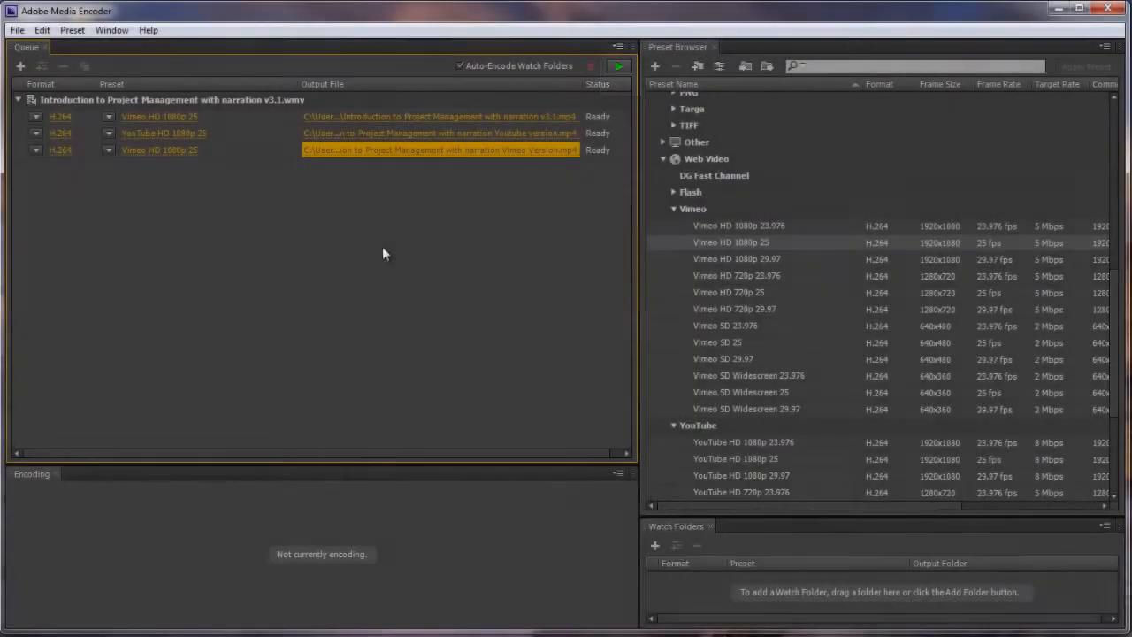
- Start encoding all outputs in the queue
{"action": "left_click", "coordinate": [619, 68]}
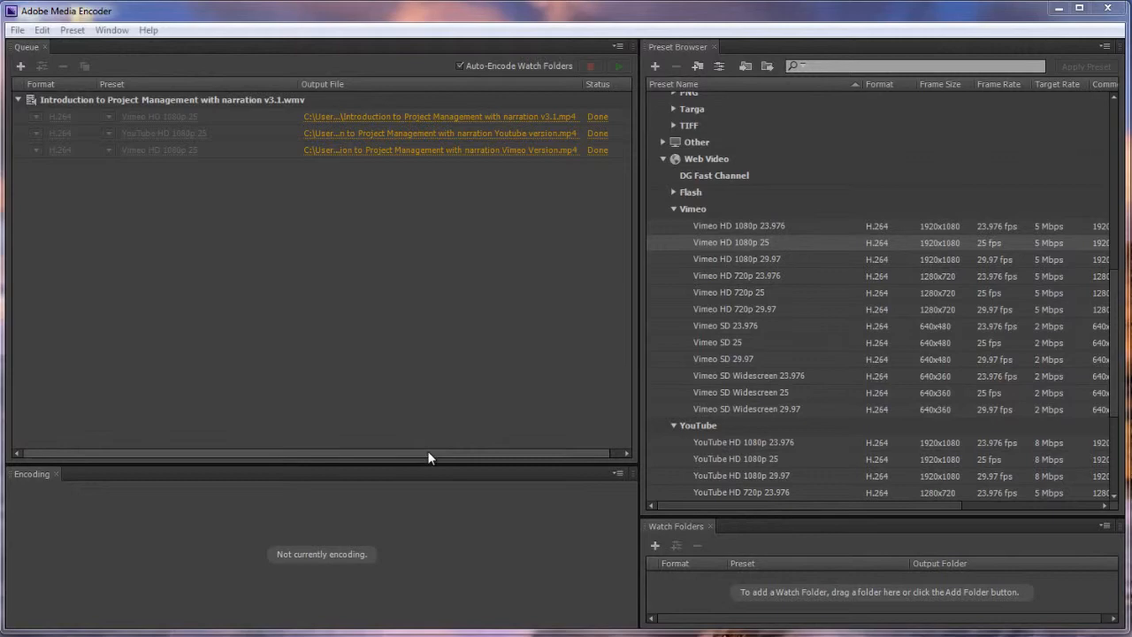
{"action": "left_click", "coordinate": [427, 451]}
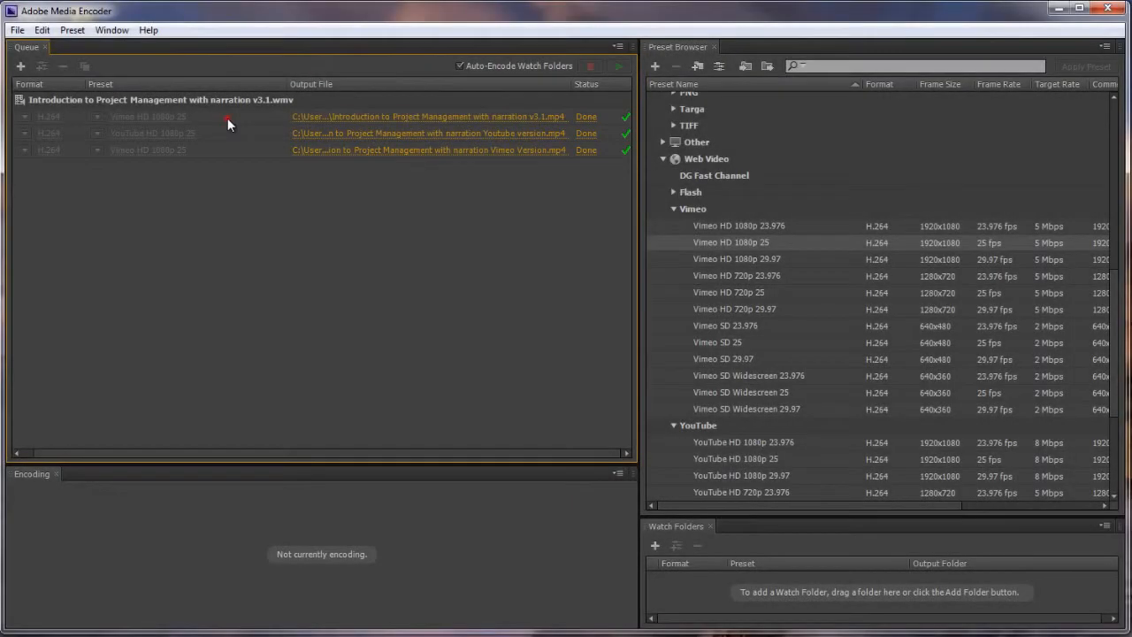
- Remove all three finished outputs from the queue and confirm the removal
{"action": "left_click", "coordinate": [227, 120]}
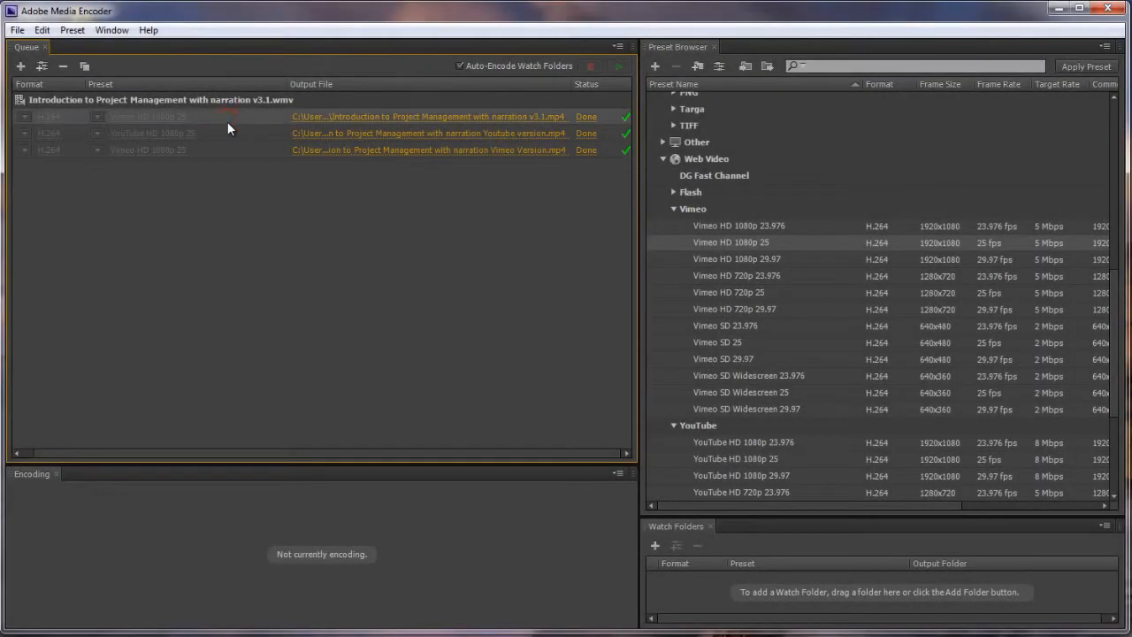
{"action": "left_click", "coordinate": [228, 132], "text": "shift"}
{"action": "left_click", "coordinate": [229, 149], "text": "shift"}
{"action": "right_click", "coordinate": [229, 152]}
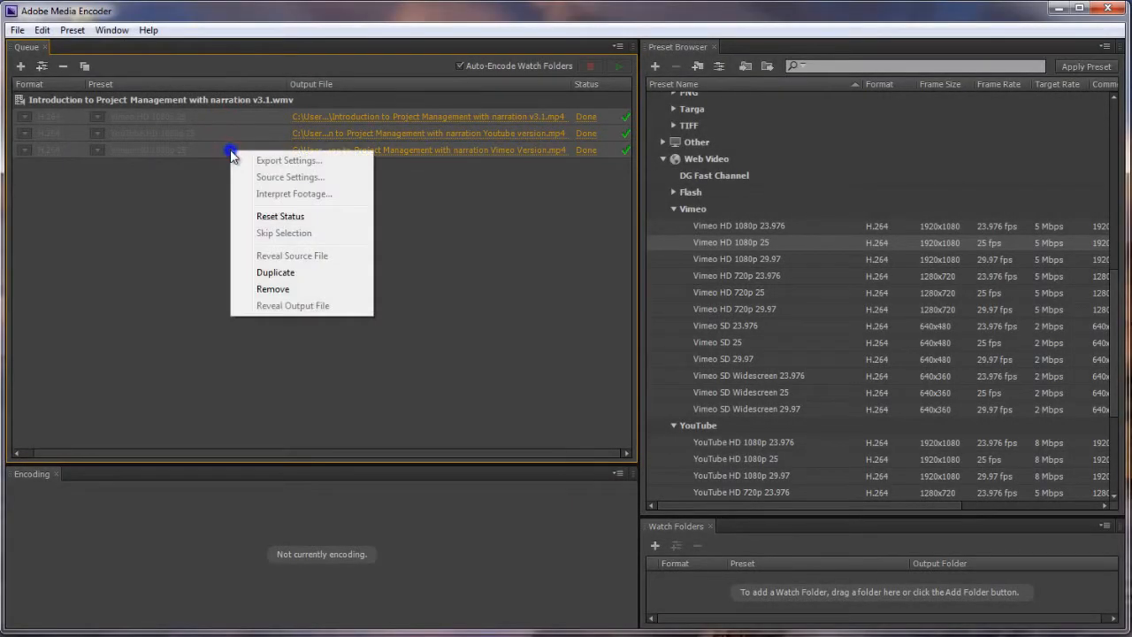
{"action": "left_click", "coordinate": [333, 288]}
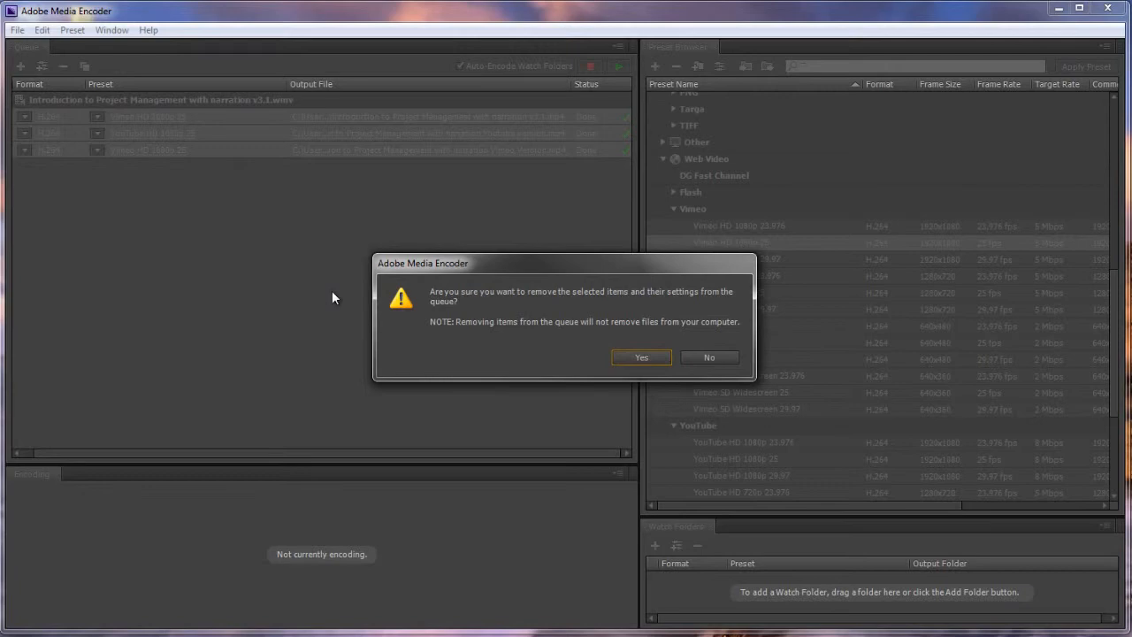
{"action": "left_click", "coordinate": [643, 358]}
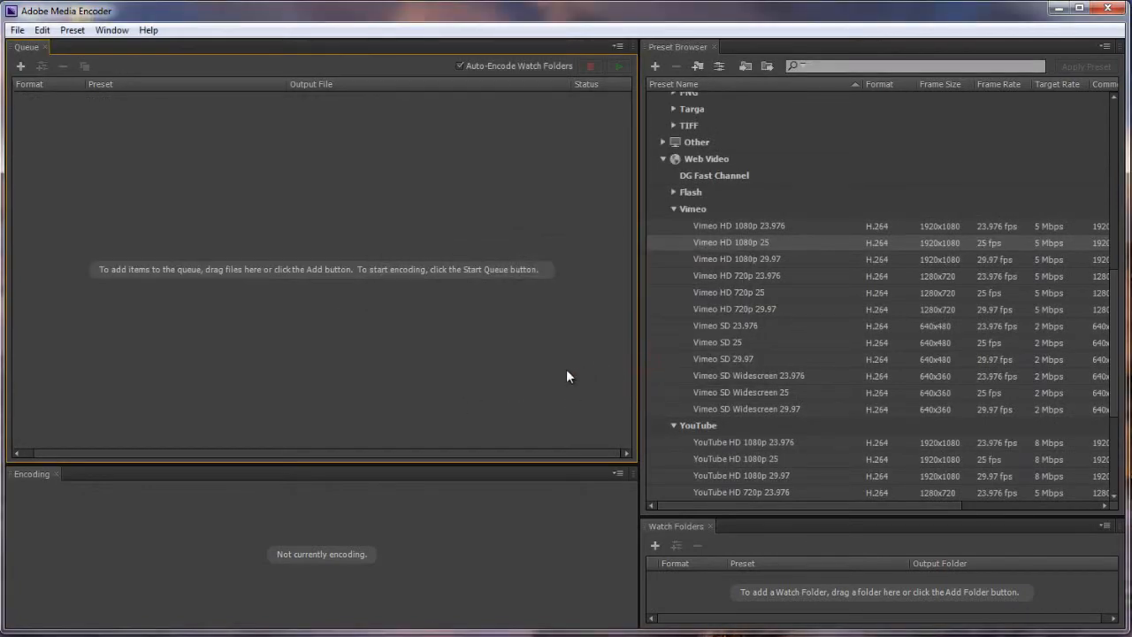